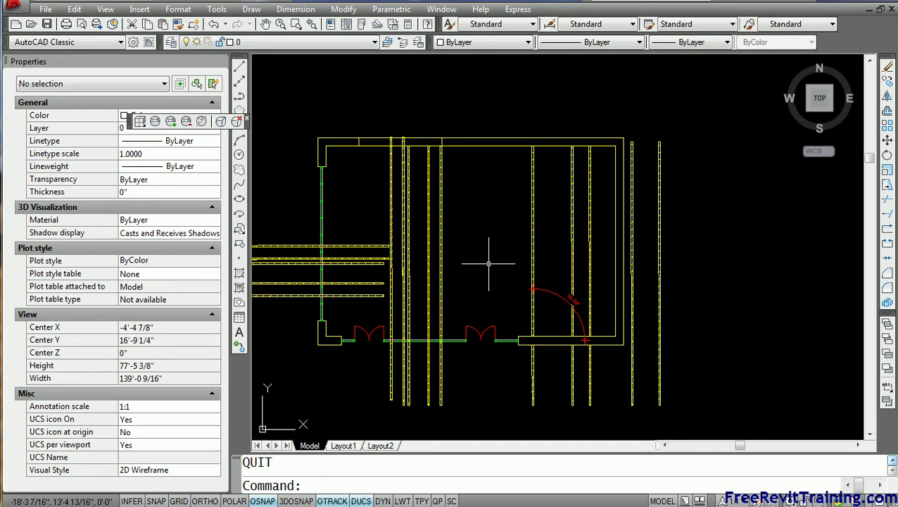
Examine the red angular dimension in the floor plan and the angle property of the vertical wall line at its upper end
{"action": "scroll", "coordinate": [567, 312], "scroll_direction": "up", "scroll_amount": 5}
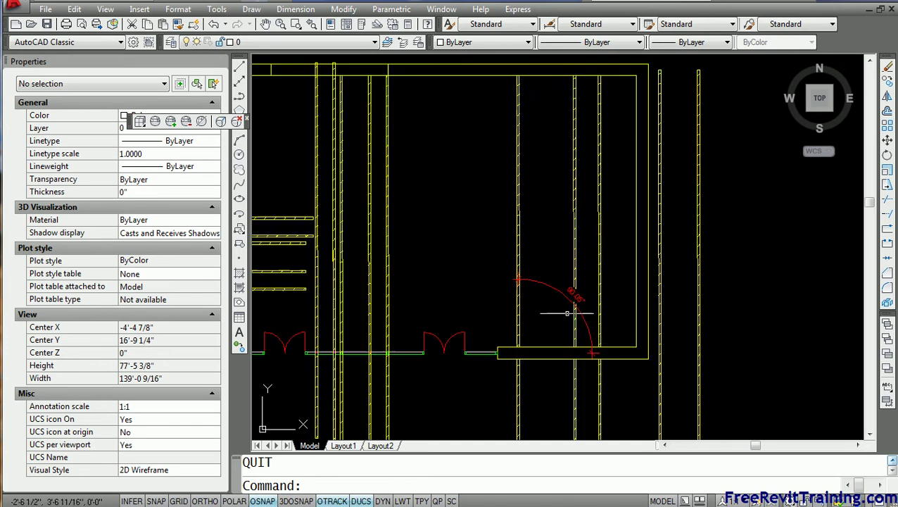
{"action": "scroll", "coordinate": [567, 308], "scroll_direction": "up", "scroll_amount": 3}
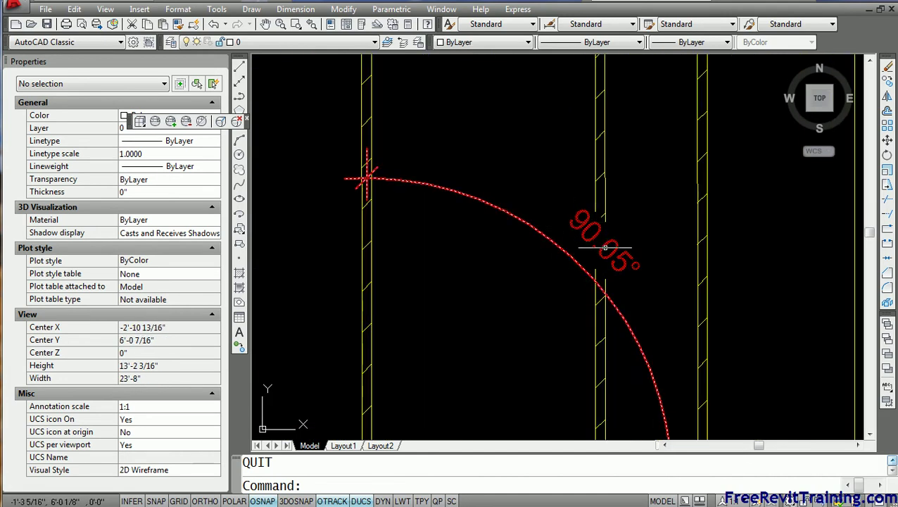
{"action": "scroll", "coordinate": [440, 244], "scroll_direction": "down", "scroll_amount": 5}
{"action": "scroll", "coordinate": [440, 245], "scroll_direction": "down", "scroll_amount": 4}
{"action": "scroll", "coordinate": [429, 247], "scroll_direction": "up", "scroll_amount": 3}
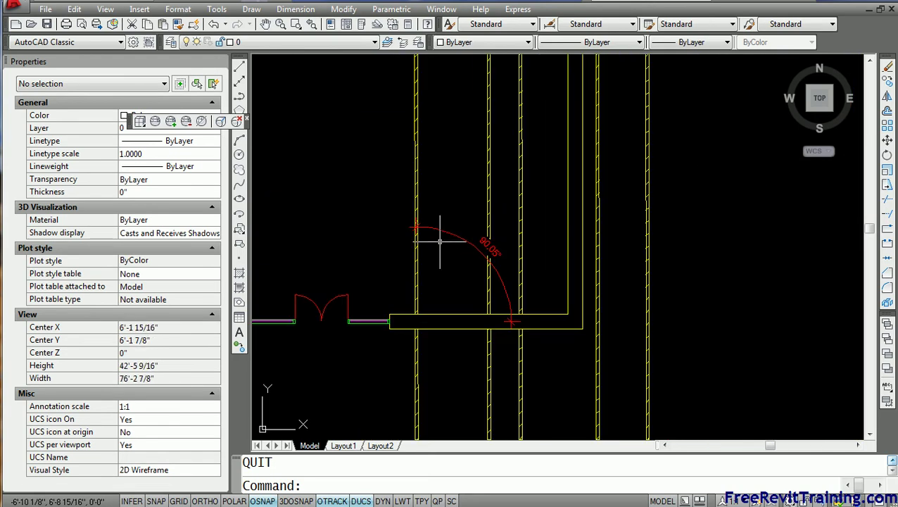
{"action": "left_click", "coordinate": [417, 259]}
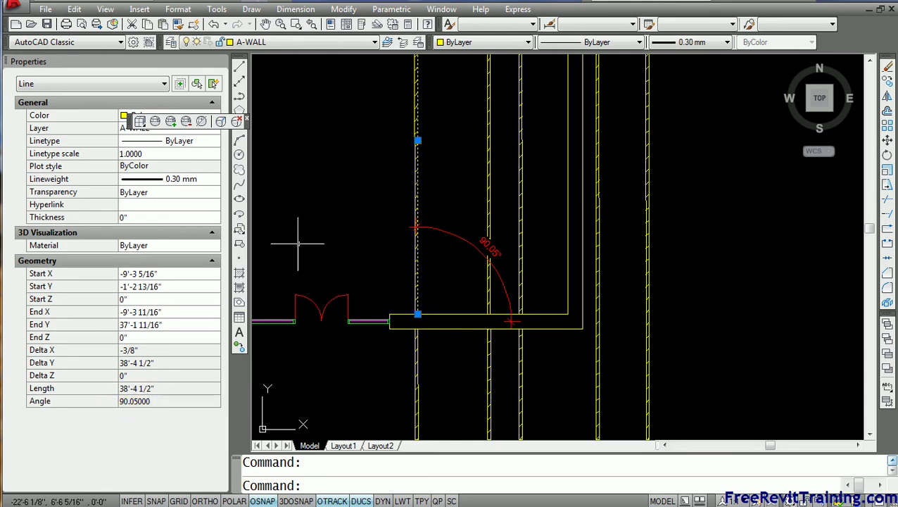
Set the drawing units' angle precision to 0.0 and check the angle property of the same vertical wall line
{"action": "type", "text": "units"}
{"action": "key", "text": "Return"}
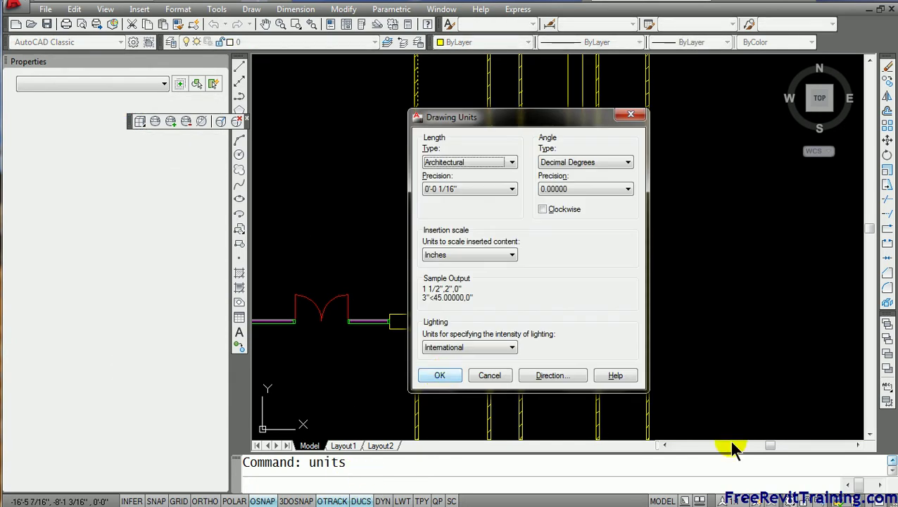
{"action": "left_click", "coordinate": [626, 191]}
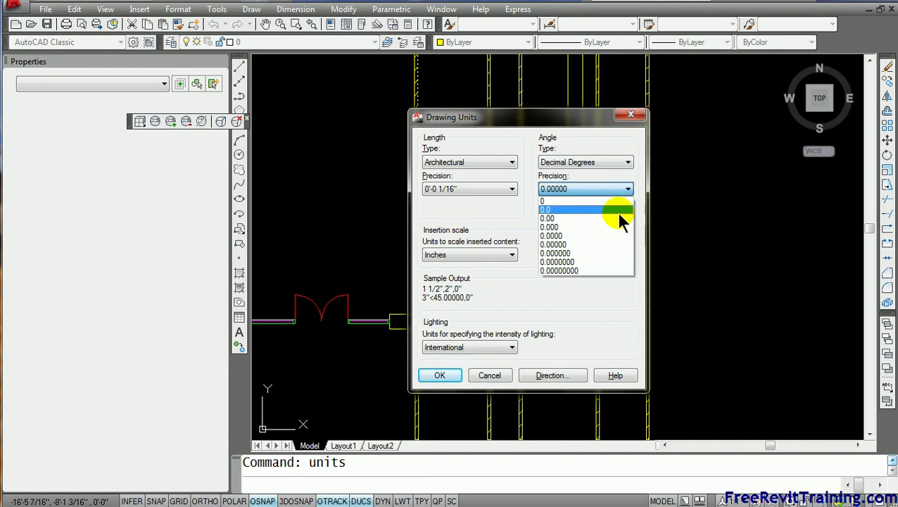
{"action": "left_click", "coordinate": [620, 209]}
{"action": "left_click", "coordinate": [440, 375]}
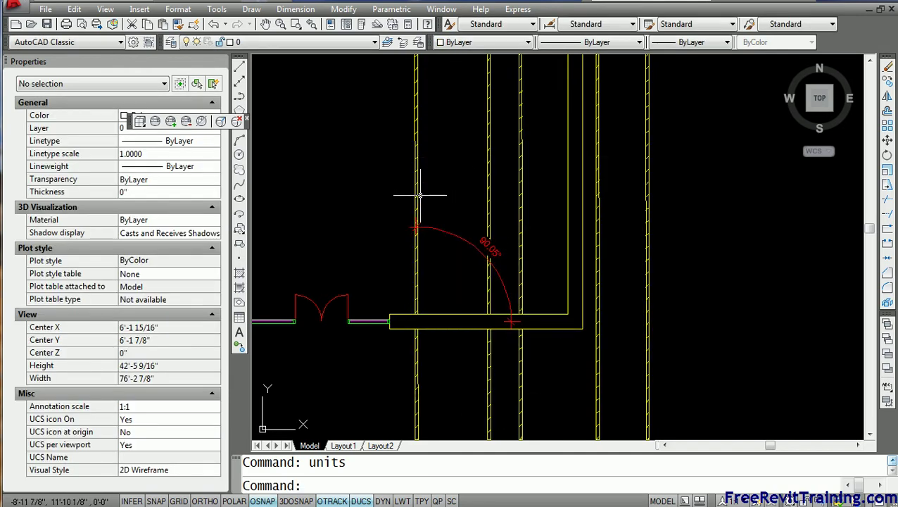
{"action": "left_click", "coordinate": [417, 195]}
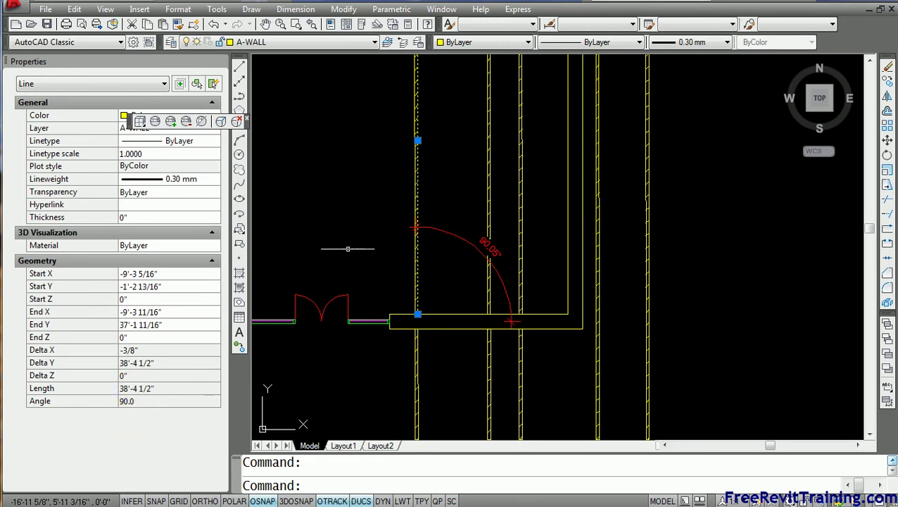
{"action": "key", "text": "Escape"}
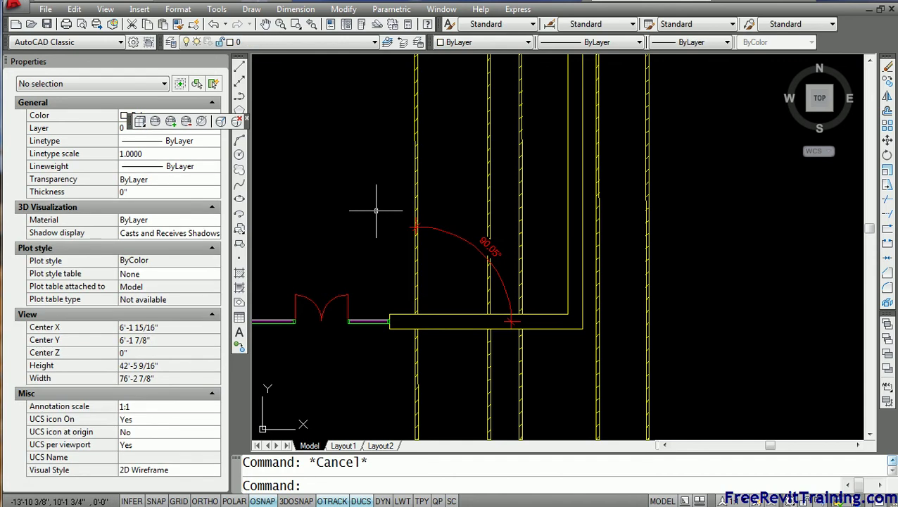
Set the drawing units' angle precision to 0.0000 and recheck the vertical wall line's angle property
{"action": "type", "text": "units"}
{"action": "key", "text": "Return"}
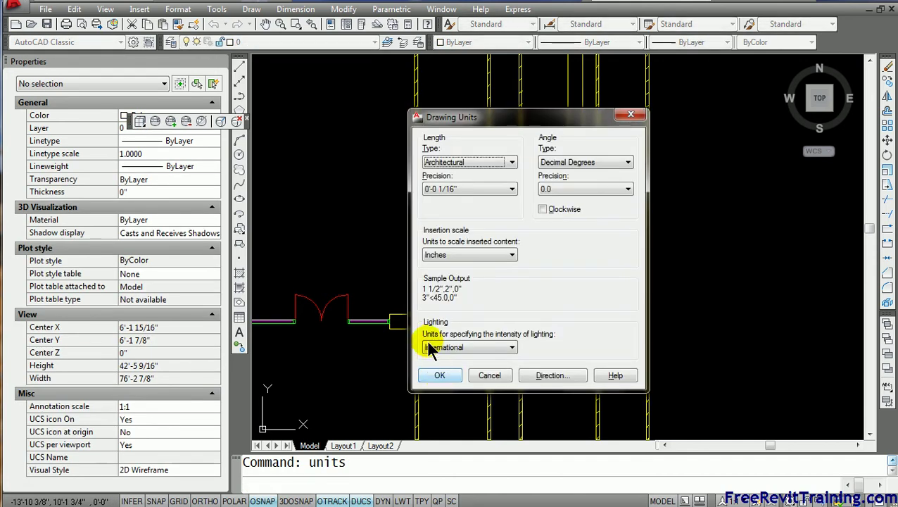
{"action": "left_click", "coordinate": [608, 188]}
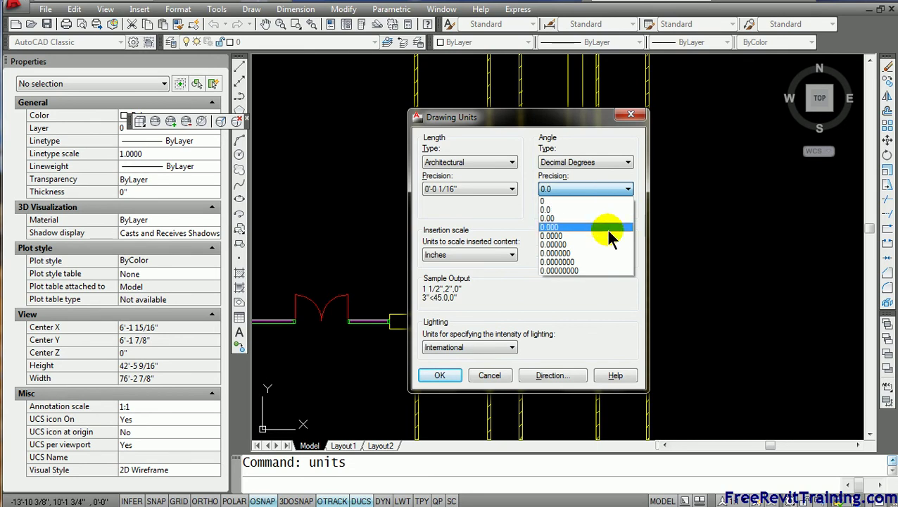
{"action": "left_click", "coordinate": [609, 235]}
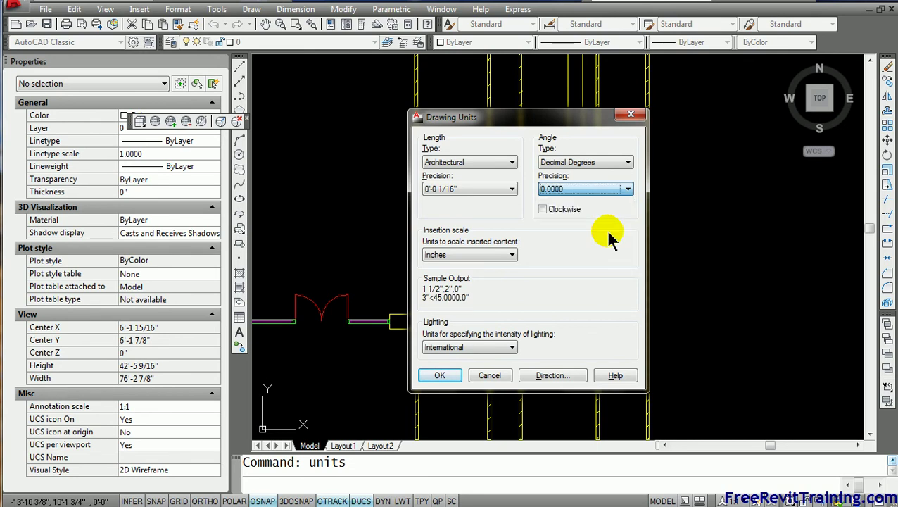
{"action": "left_click", "coordinate": [437, 375]}
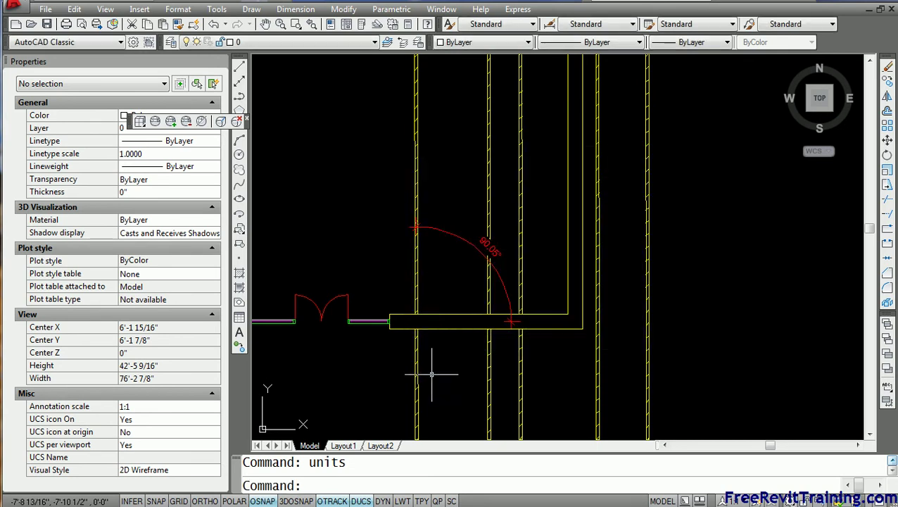
{"action": "left_click", "coordinate": [416, 171]}
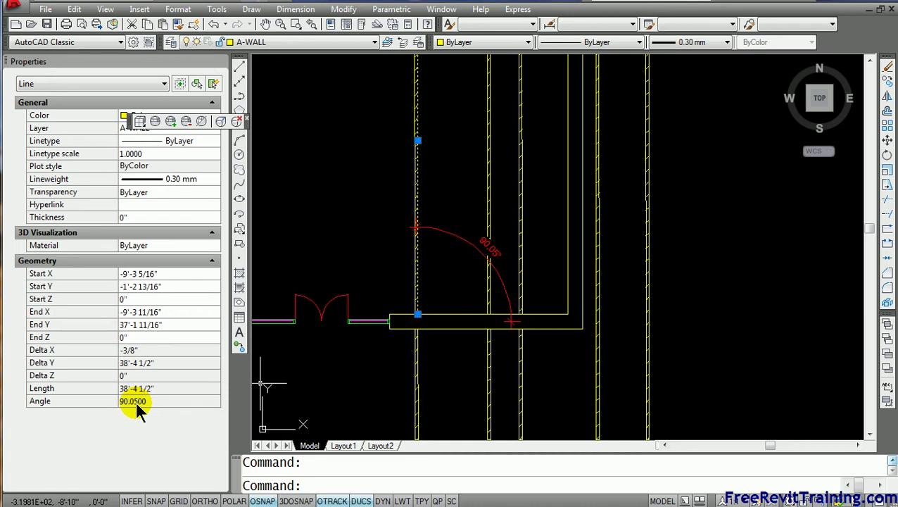
{"action": "left_click", "coordinate": [150, 427]}
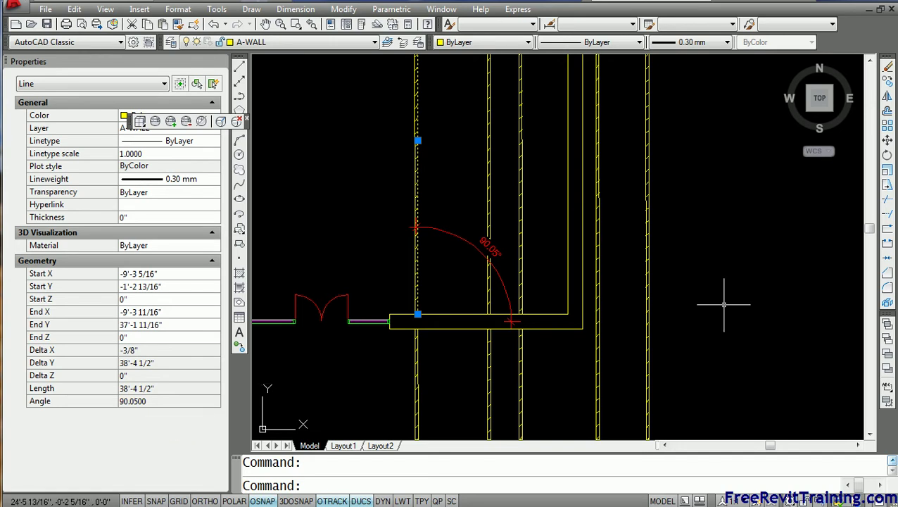
{"action": "key", "text": "Escape"}
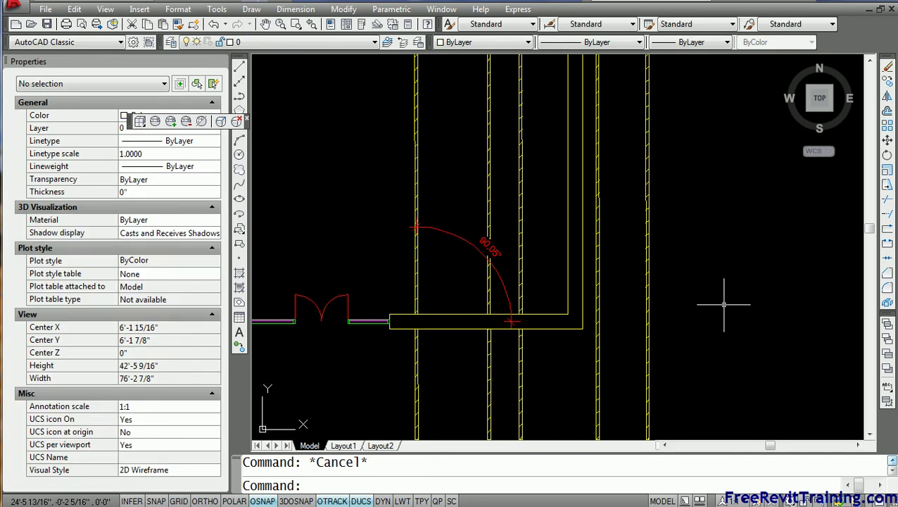
Try to filter a selection of the whole floor plan with Quick Select, excluding Line objects whose color equals ByLayer
{"action": "scroll", "coordinate": [723, 304], "scroll_direction": "down", "scroll_amount": 3}
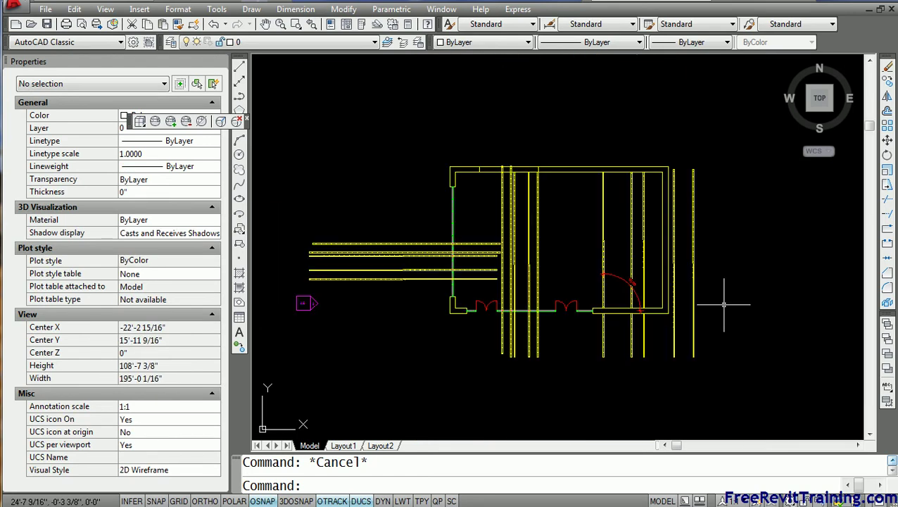
{"action": "scroll", "coordinate": [723, 304], "scroll_direction": "up", "scroll_amount": 2}
{"action": "middle_click_drag", "start_coordinate": [712, 315], "coordinate": [778, 315]}
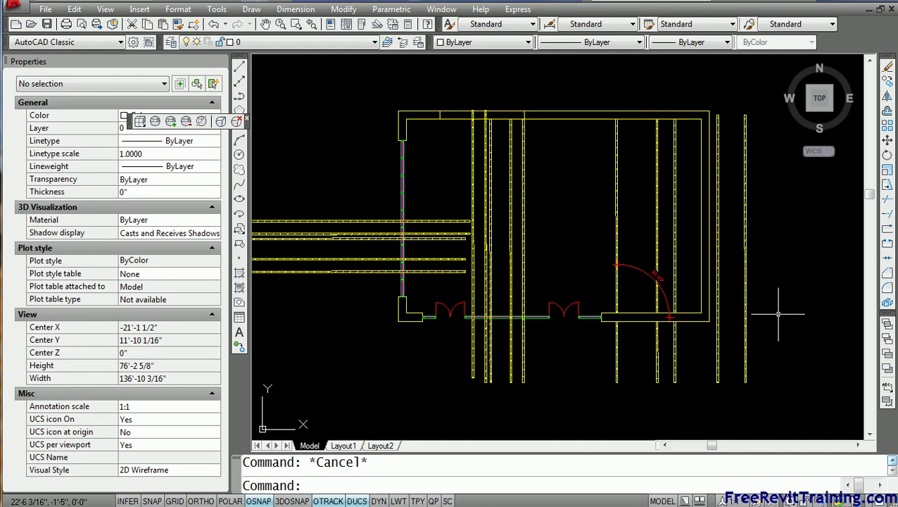
{"action": "left_click", "coordinate": [786, 406]}
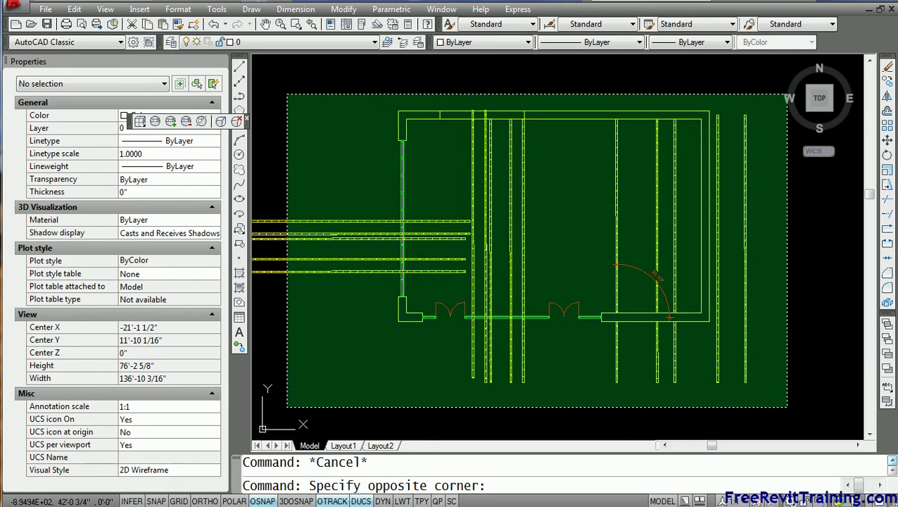
{"action": "left_click", "coordinate": [286, 94]}
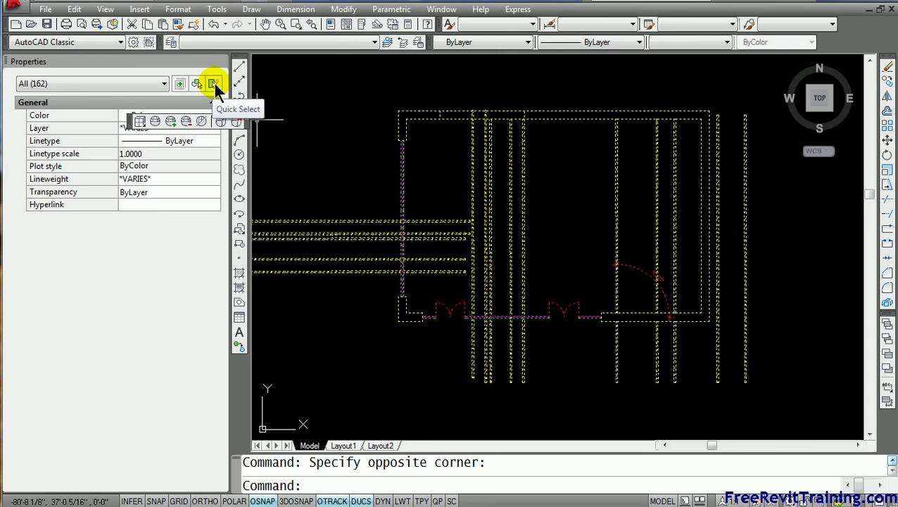
{"action": "left_click", "coordinate": [215, 84]}
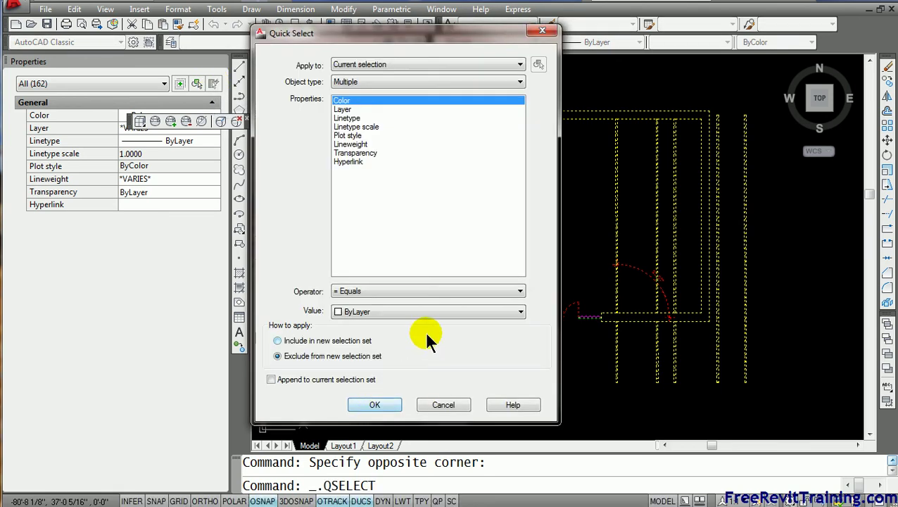
{"action": "left_click", "coordinate": [489, 81]}
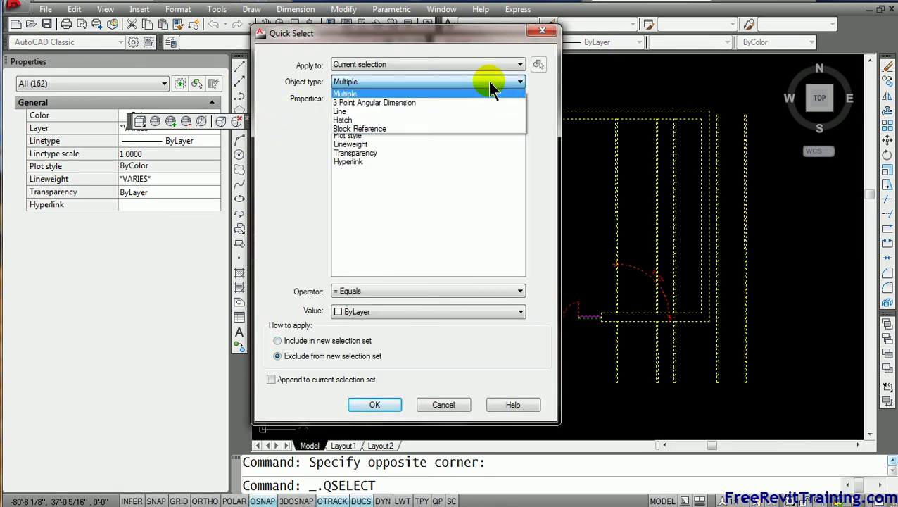
{"action": "left_click", "coordinate": [447, 111]}
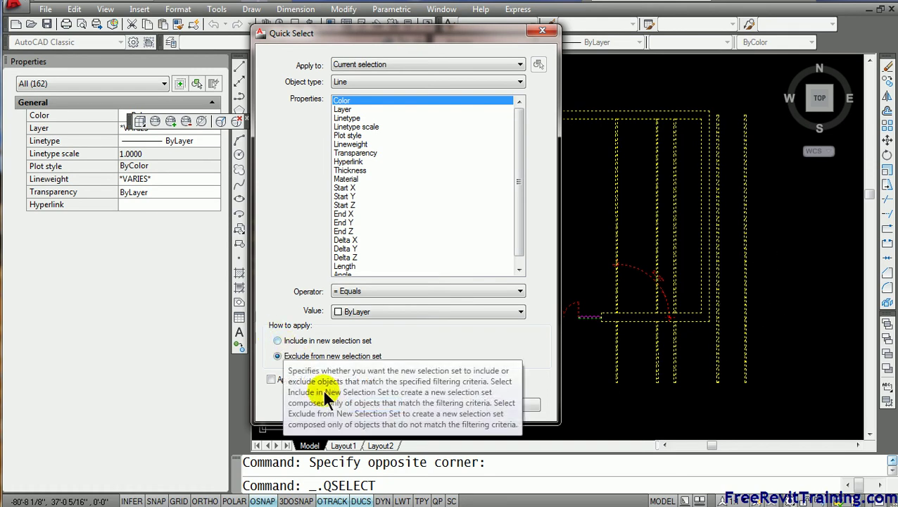
{"action": "left_click", "coordinate": [381, 405]}
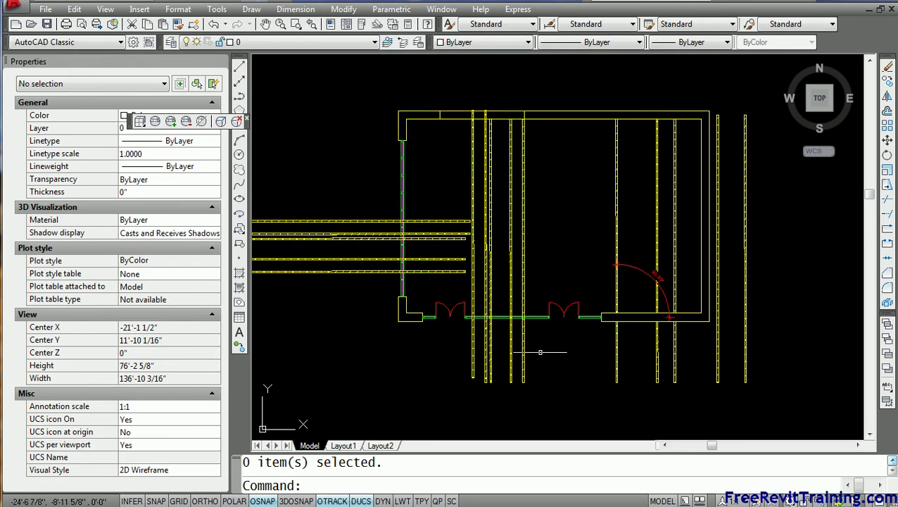
Reselect the whole floor plan and reduce it with Quick Select to Line objects with color ByLayer, included in a new selection set
{"action": "left_click", "coordinate": [769, 392]}
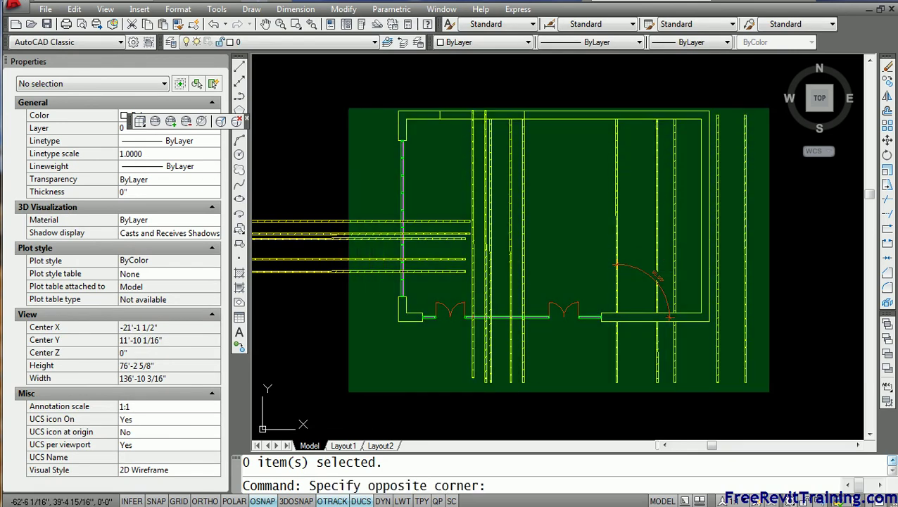
{"action": "left_click", "coordinate": [769, 392]}
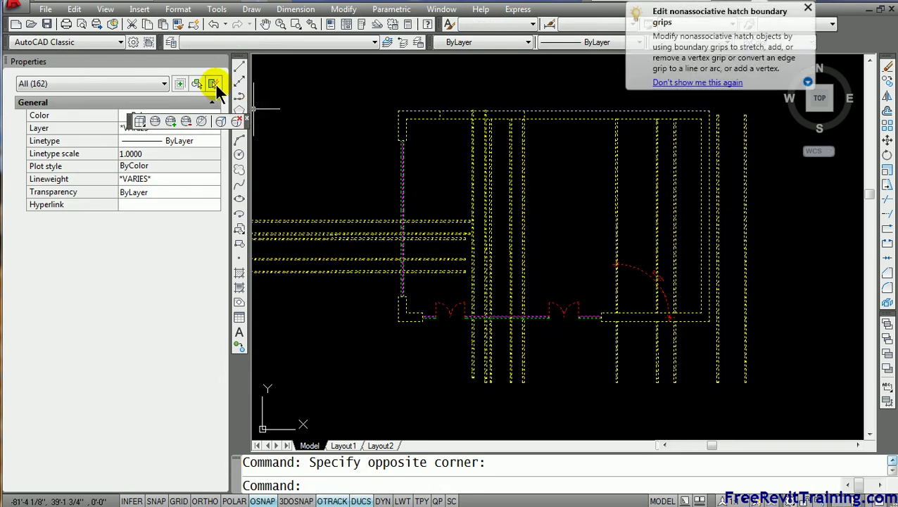
{"action": "left_click", "coordinate": [215, 84]}
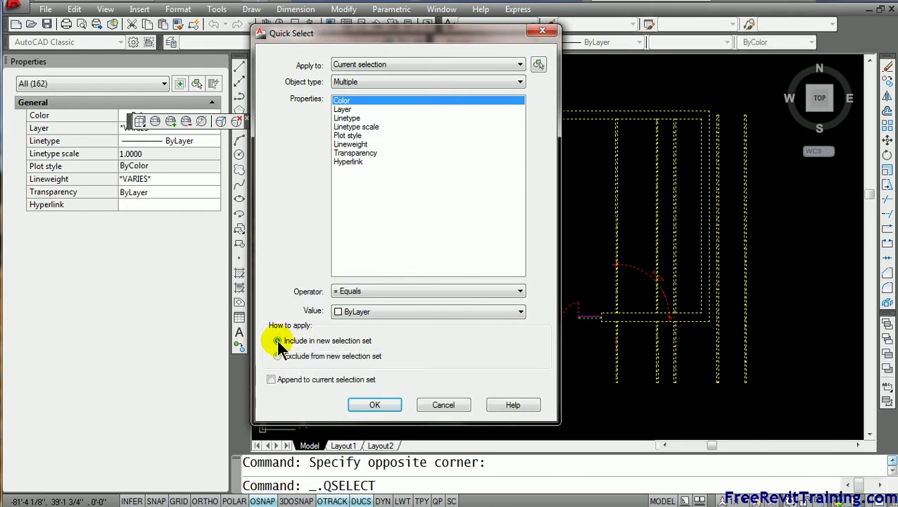
{"action": "left_click", "coordinate": [387, 82]}
{"action": "left_click", "coordinate": [371, 113]}
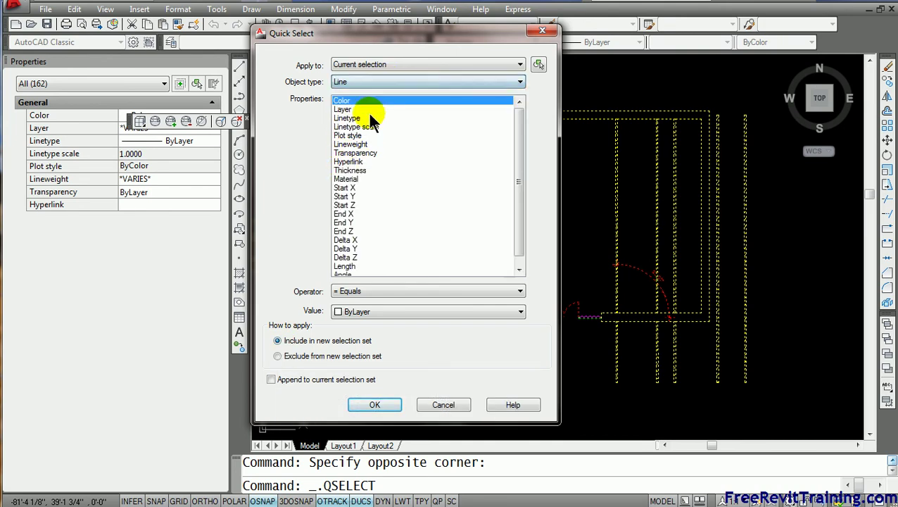
{"action": "left_click", "coordinate": [371, 407]}
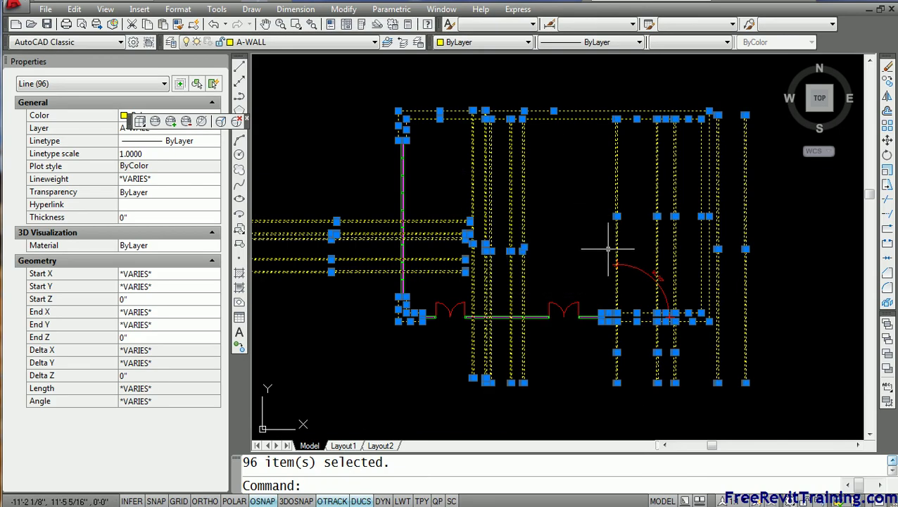
Use Quick Select on the current selection to exclude Line objects whose Angle equals 0 from the new selection set
{"action": "left_click", "coordinate": [213, 84]}
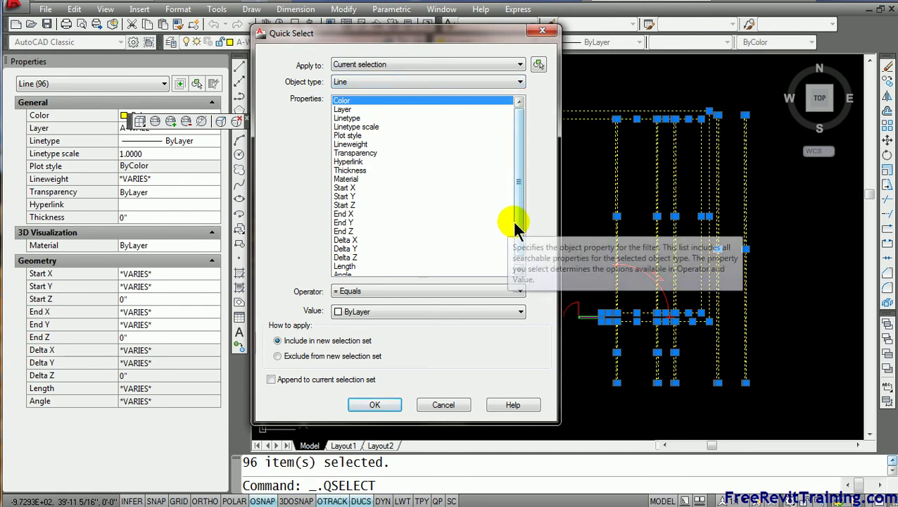
{"action": "scroll", "coordinate": [517, 247], "scroll_direction": "down", "scroll_amount": 1}
{"action": "left_click", "coordinate": [356, 266]}
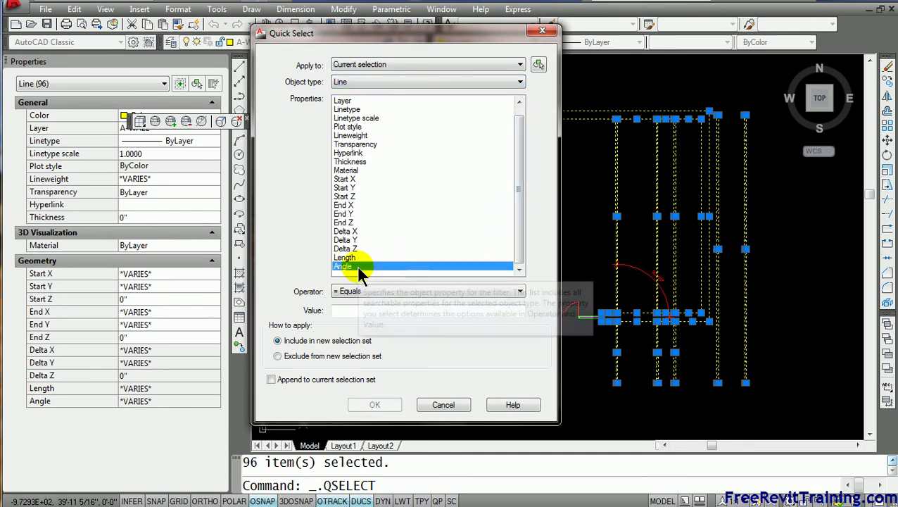
{"action": "left_click", "coordinate": [457, 296]}
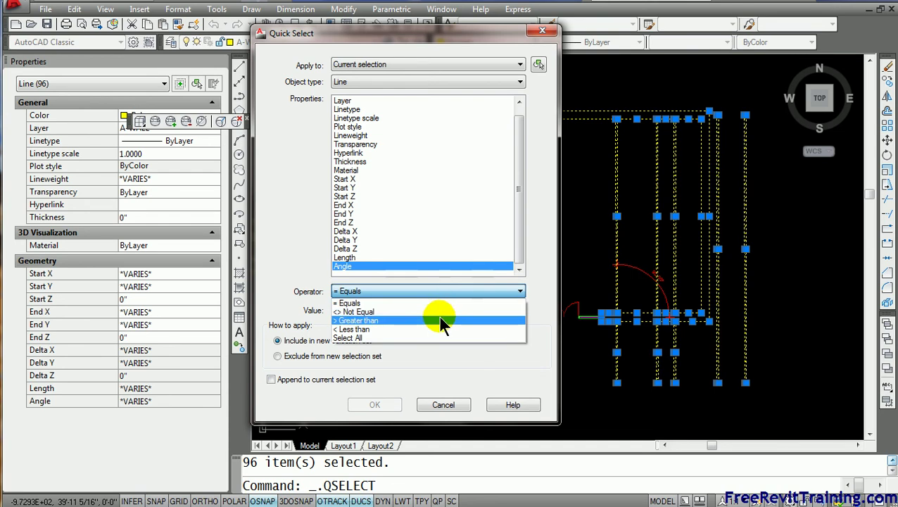
{"action": "left_click", "coordinate": [438, 311]}
{"action": "left_click", "coordinate": [414, 310]}
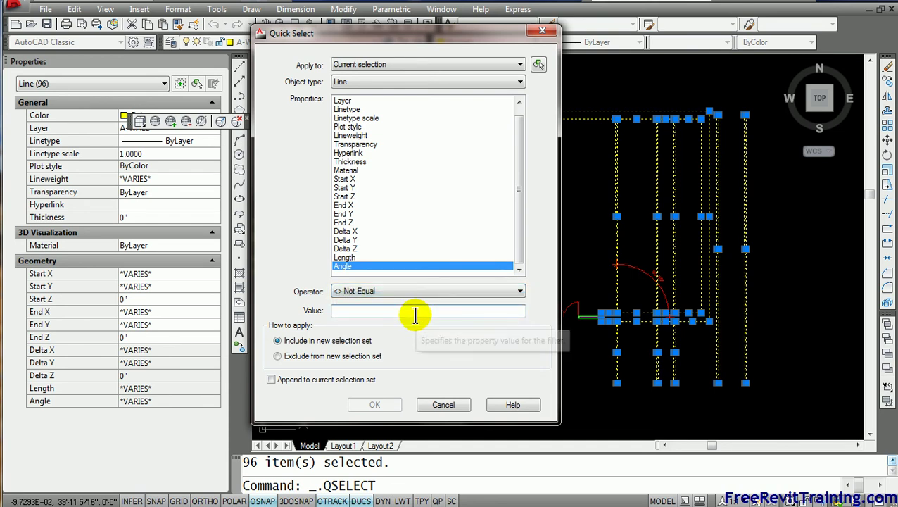
{"action": "type", "text": "0"}
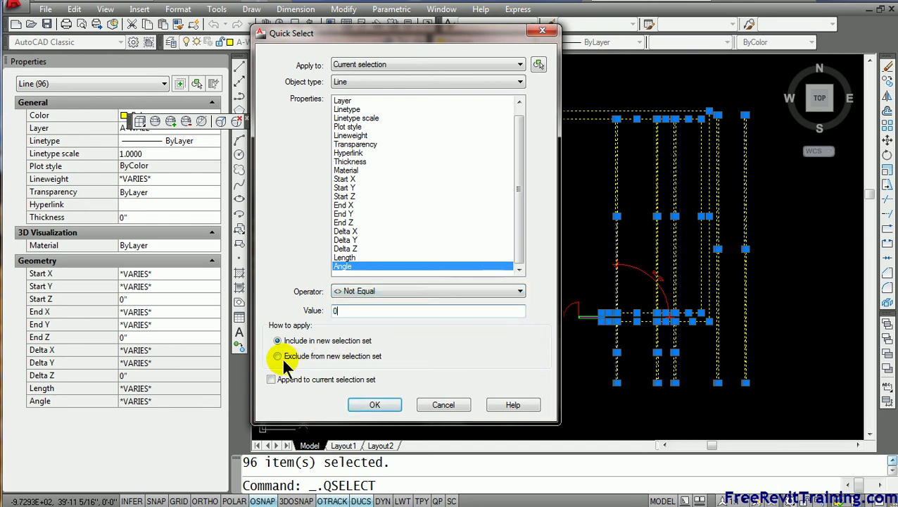
{"action": "left_click", "coordinate": [278, 357]}
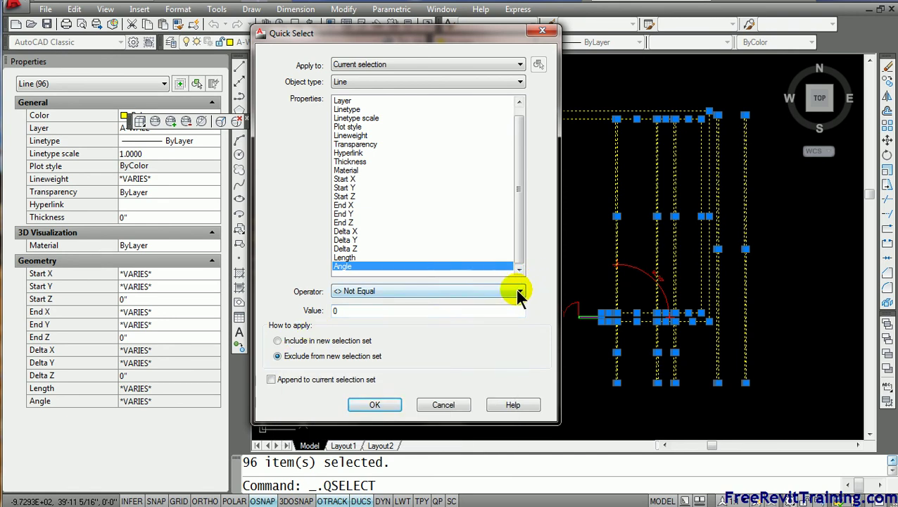
{"action": "left_click", "coordinate": [519, 292]}
{"action": "left_click", "coordinate": [499, 304]}
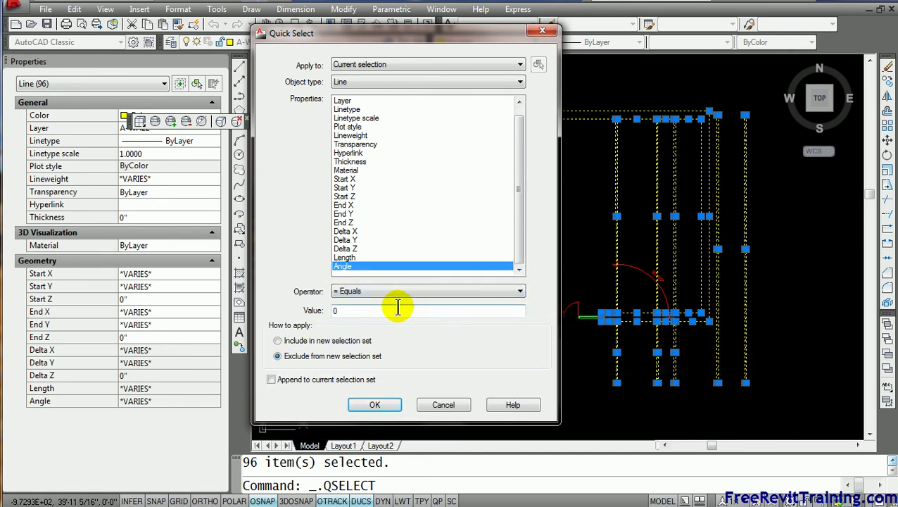
{"action": "left_click", "coordinate": [374, 405]}
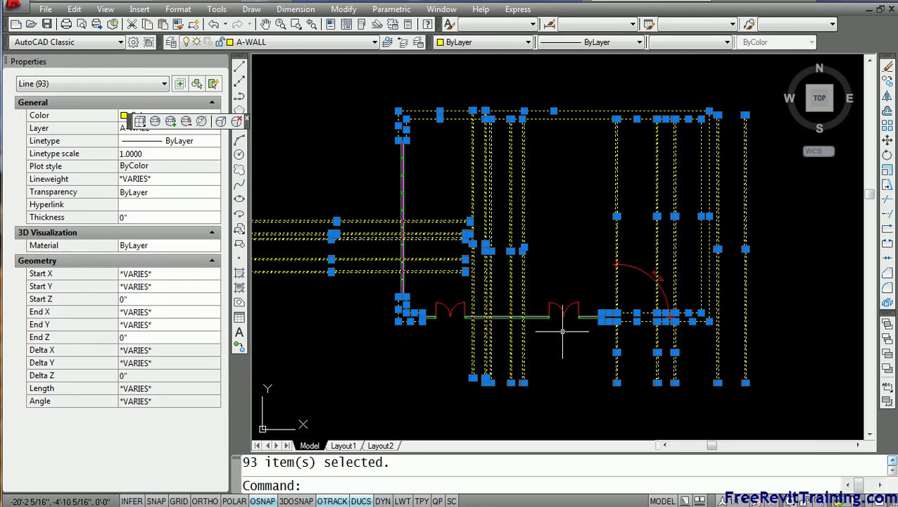
Filter the remaining selected lines with Quick Select, excluding those whose Angle equals 90
{"action": "left_click", "coordinate": [213, 84]}
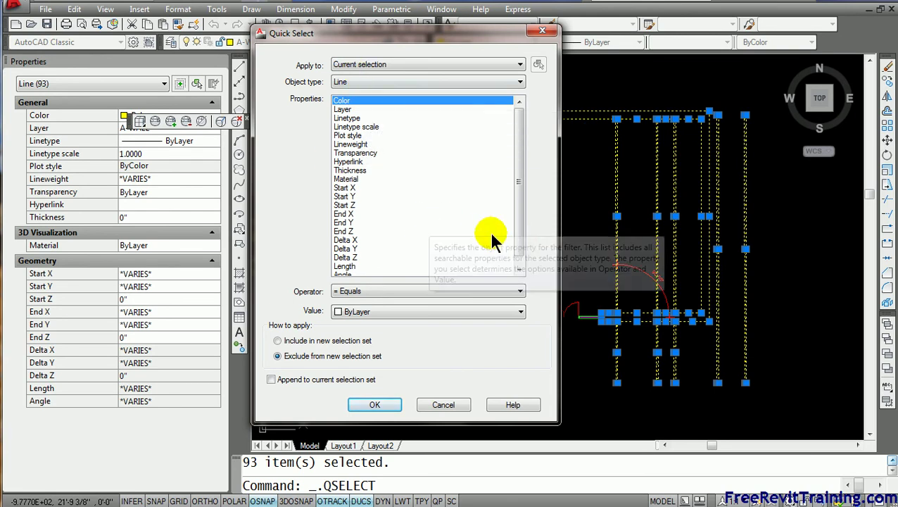
{"action": "scroll", "coordinate": [524, 247], "scroll_direction": "down", "scroll_amount": 1}
{"action": "left_click", "coordinate": [348, 263]}
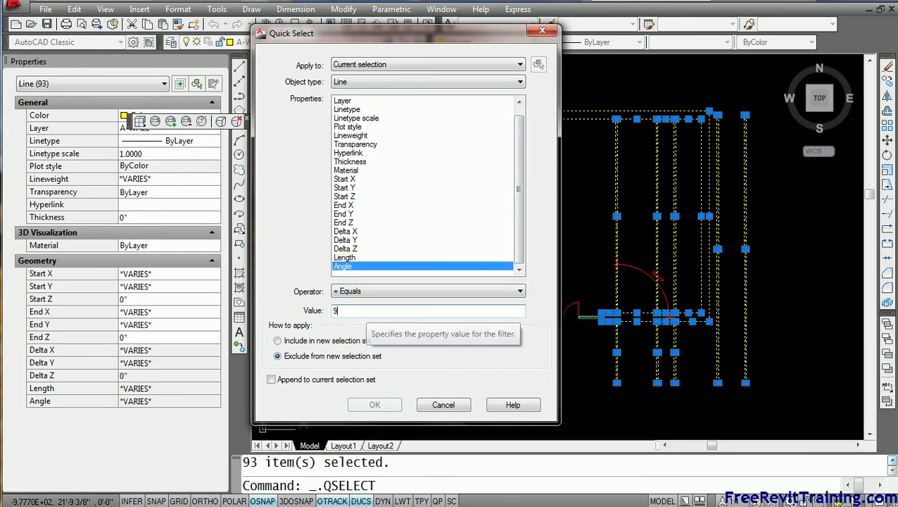
{"action": "type", "text": "90"}
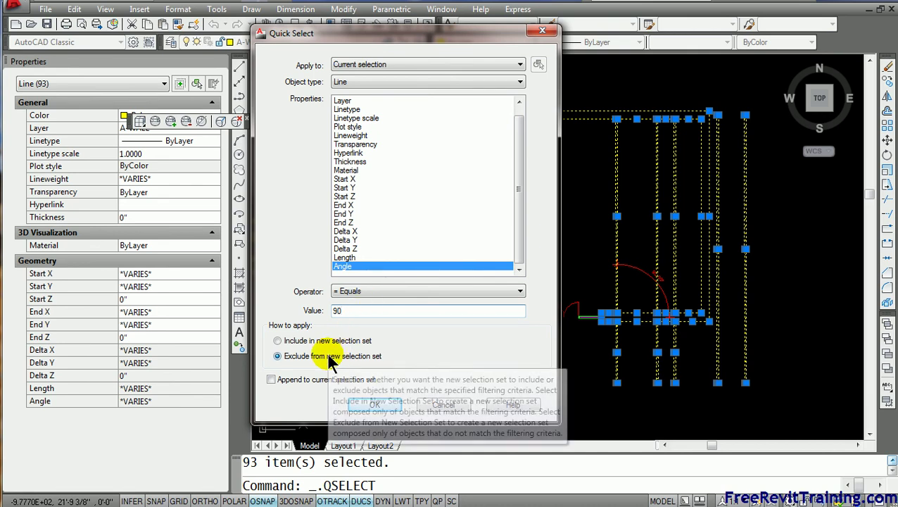
{"action": "left_click", "coordinate": [375, 407]}
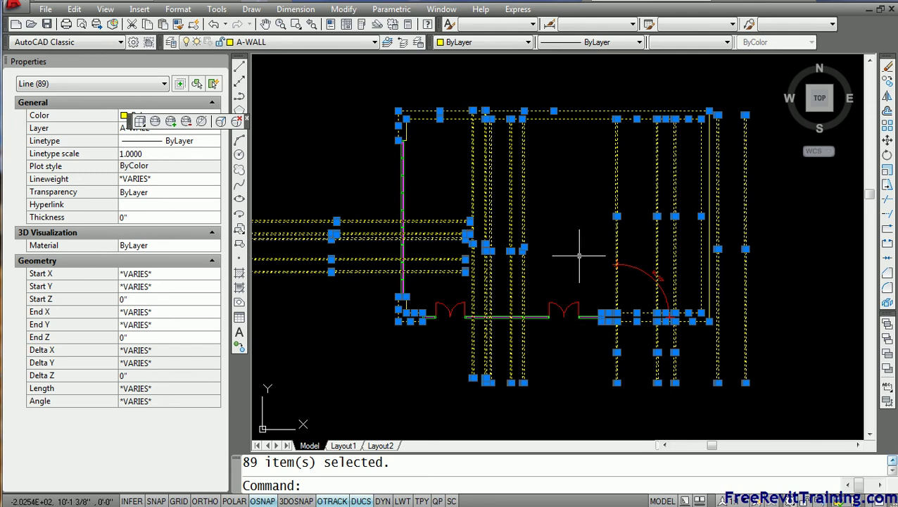
Run Quick Select again on the current selection, excluding lines whose Angle equals 180
{"action": "right_click", "coordinate": [617, 275]}
{"action": "left_click", "coordinate": [640, 287]}
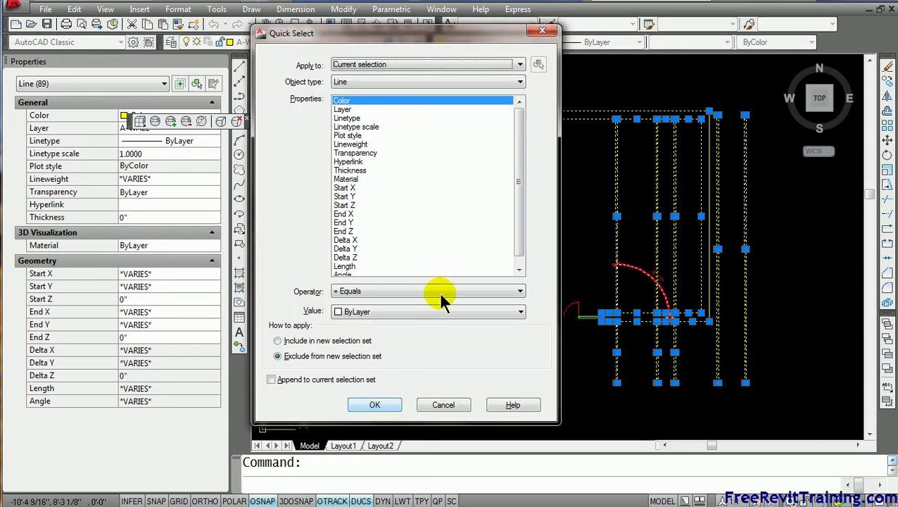
{"action": "scroll", "coordinate": [523, 183], "scroll_direction": "down", "scroll_amount": 1}
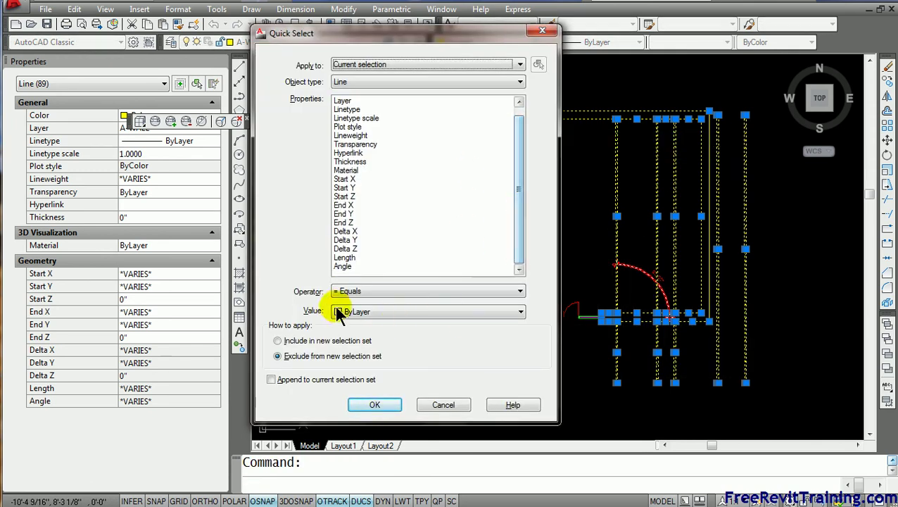
{"action": "left_click", "coordinate": [351, 265]}
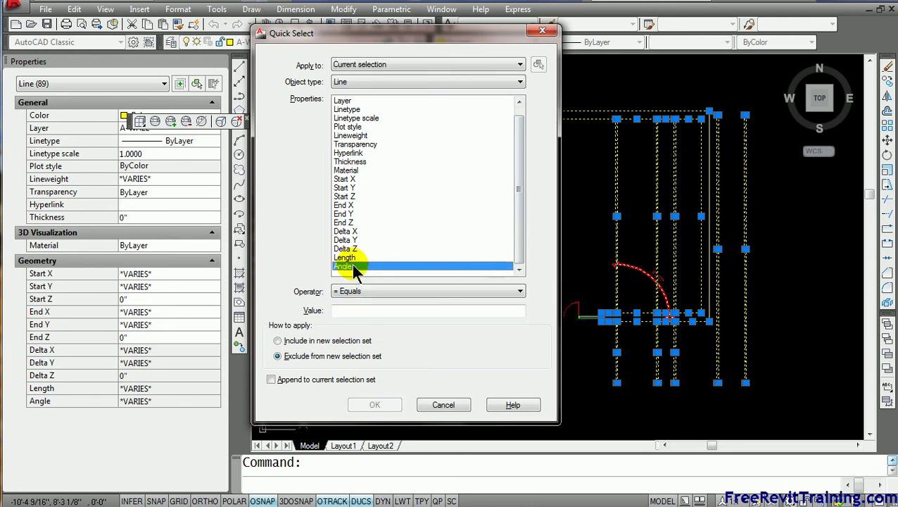
{"action": "left_click", "coordinate": [372, 315]}
{"action": "type", "text": "180"}
{"action": "left_click", "coordinate": [372, 406]}
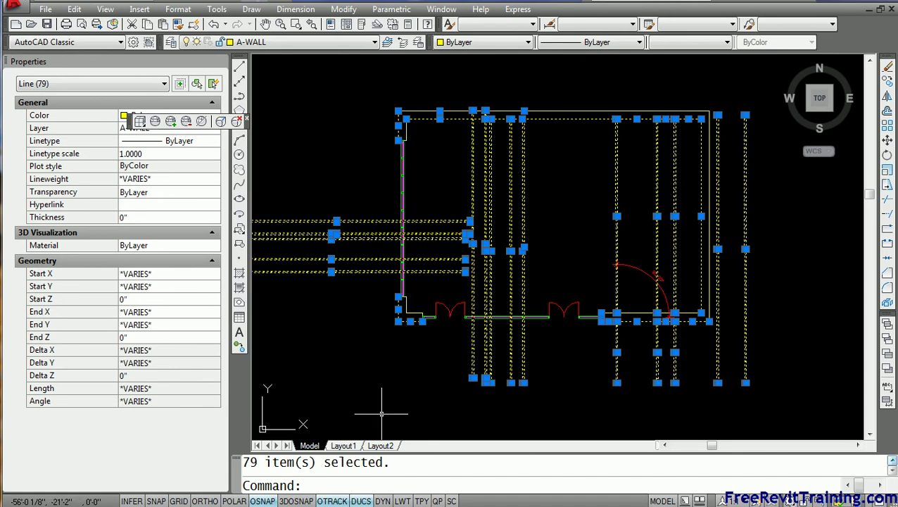
Repeat Quick Select on the current selection, excluding lines whose Angle equals 270
{"action": "key", "text": "Return"}
{"action": "left_click", "coordinate": [375, 406]}
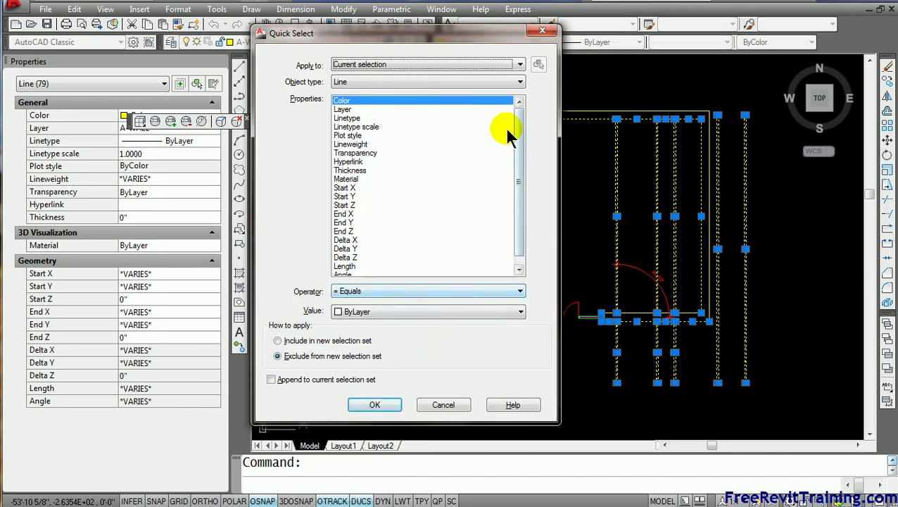
{"action": "scroll", "coordinate": [524, 152], "scroll_direction": "down", "scroll_amount": 2}
{"action": "left_click", "coordinate": [345, 266]}
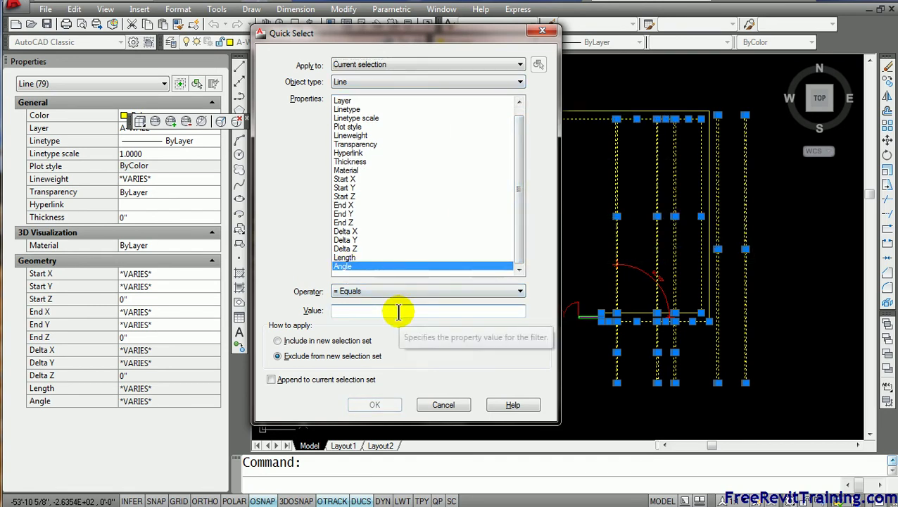
{"action": "left_click", "coordinate": [398, 312]}
{"action": "type", "text": "270"}
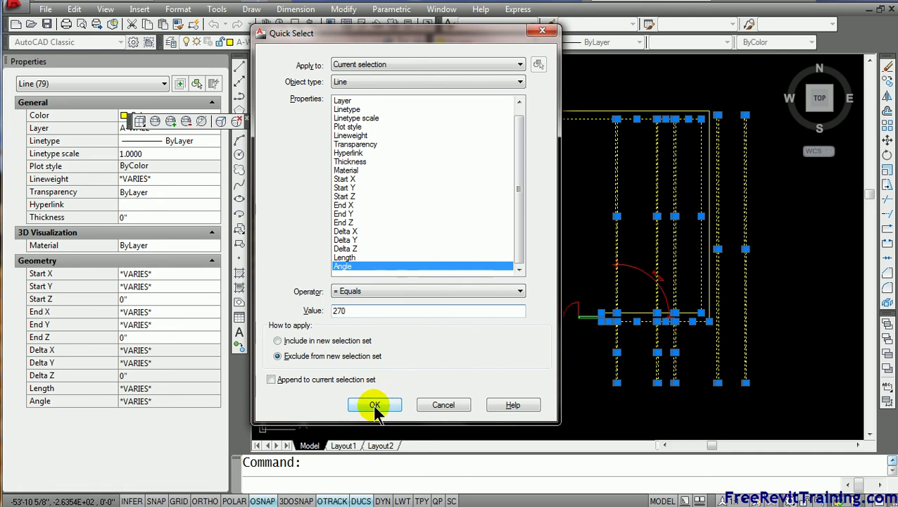
{"action": "left_click", "coordinate": [375, 405]}
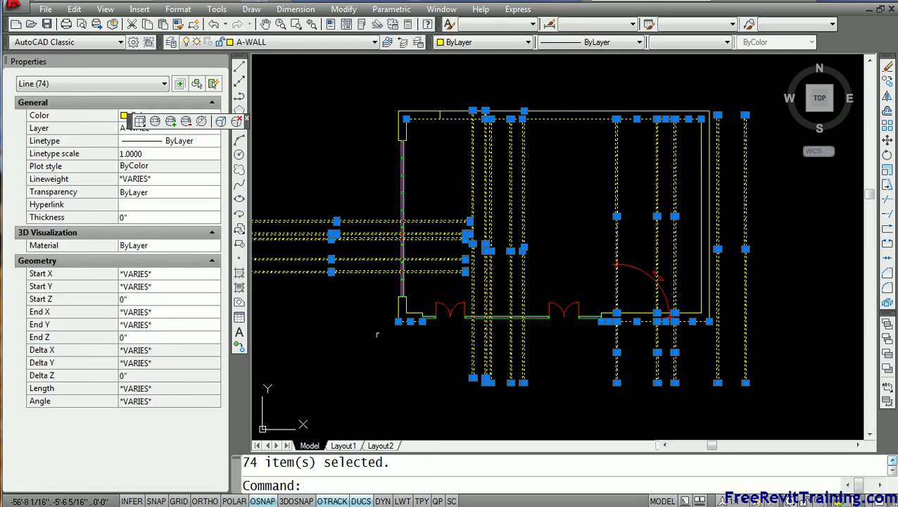
Reduce the current selection once more with Quick Select, excluding lines whose Angle equals 360
{"action": "key", "text": "Return"}
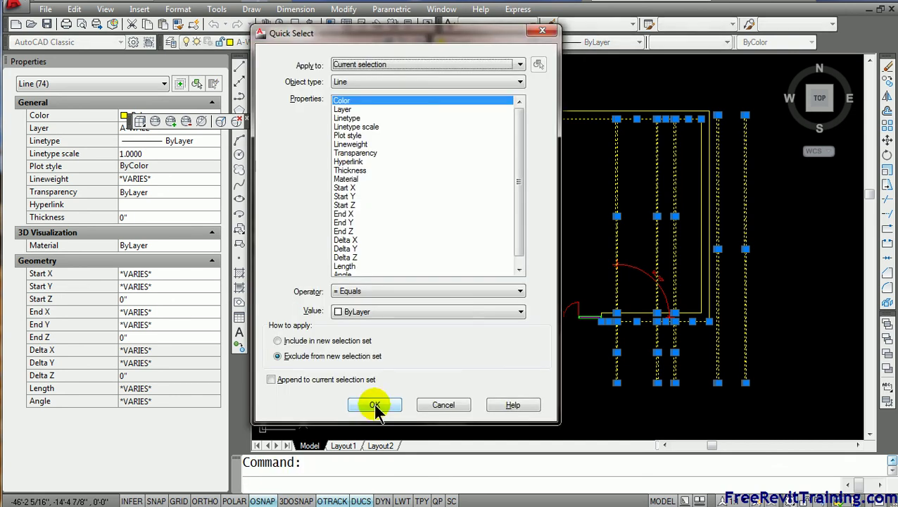
{"action": "left_click_drag", "start_coordinate": [517, 184], "coordinate": [517, 253]}
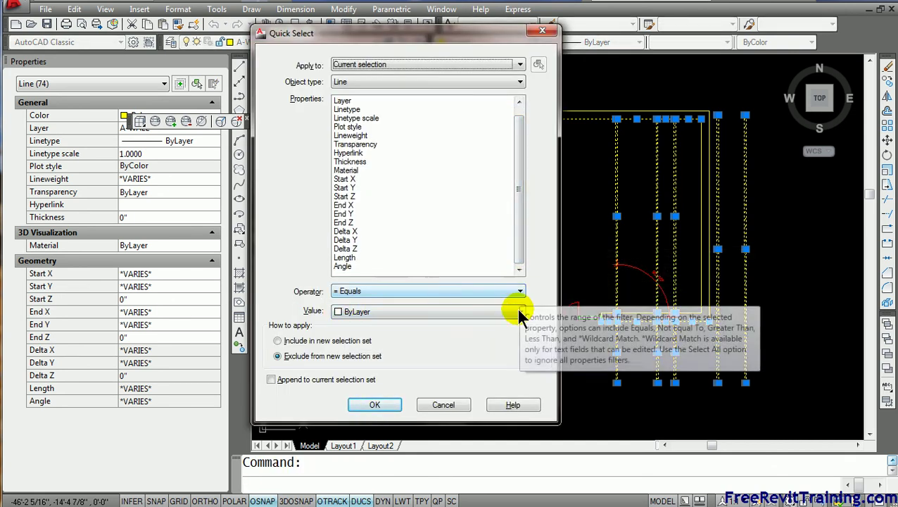
{"action": "left_click", "coordinate": [337, 266]}
{"action": "left_click", "coordinate": [388, 309]}
{"action": "type", "text": "3"}
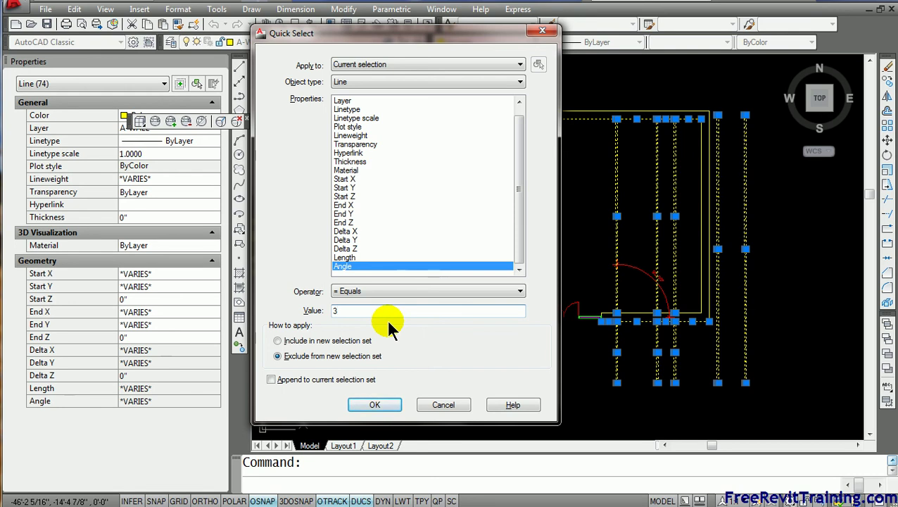
{"action": "type", "text": "60"}
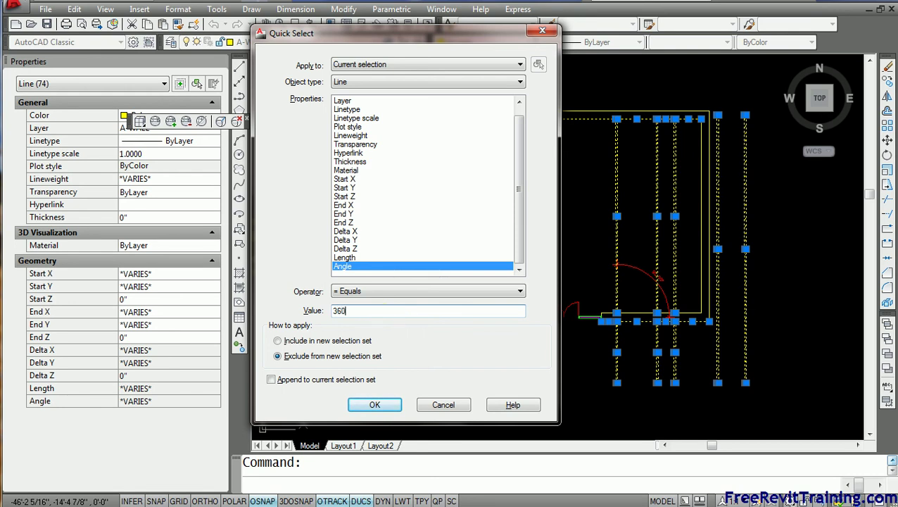
{"action": "left_click", "coordinate": [375, 404]}
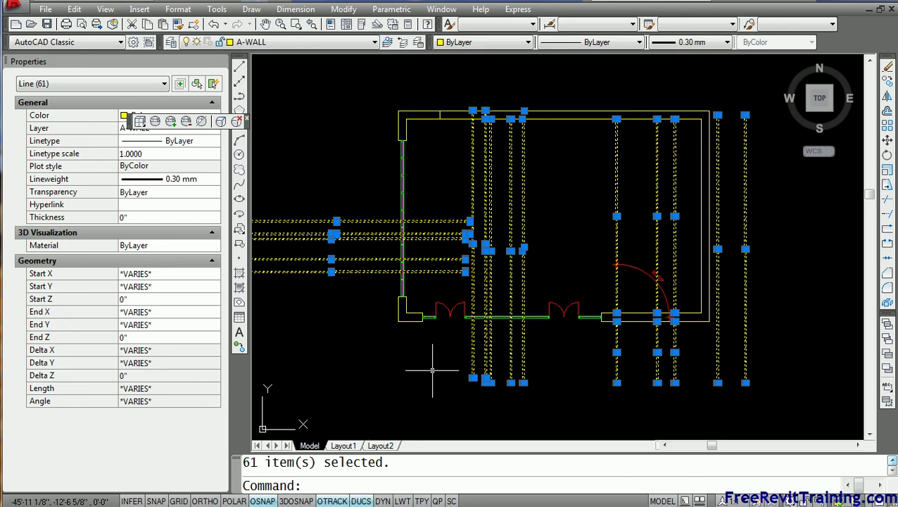
Change the color of the remaining selected off-axis lines to Magenta and clear the selection
{"action": "left_click", "coordinate": [529, 42]}
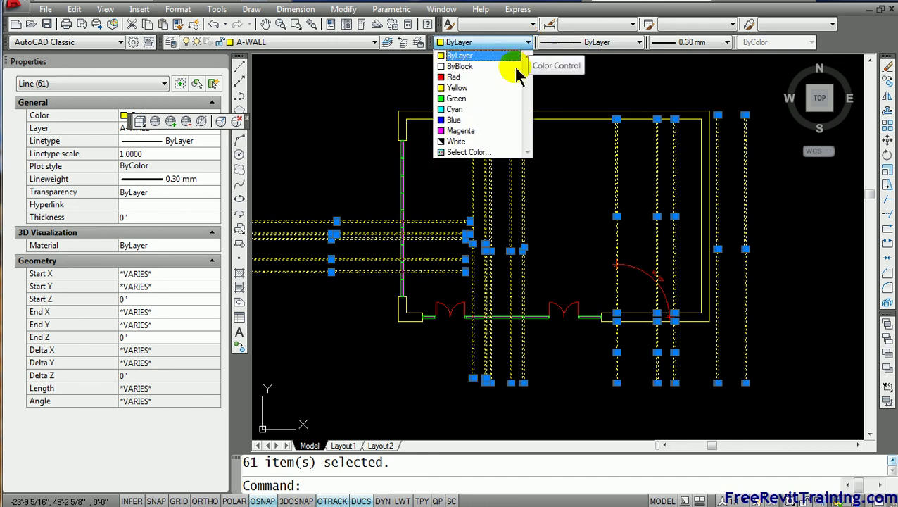
{"action": "left_click", "coordinate": [488, 132]}
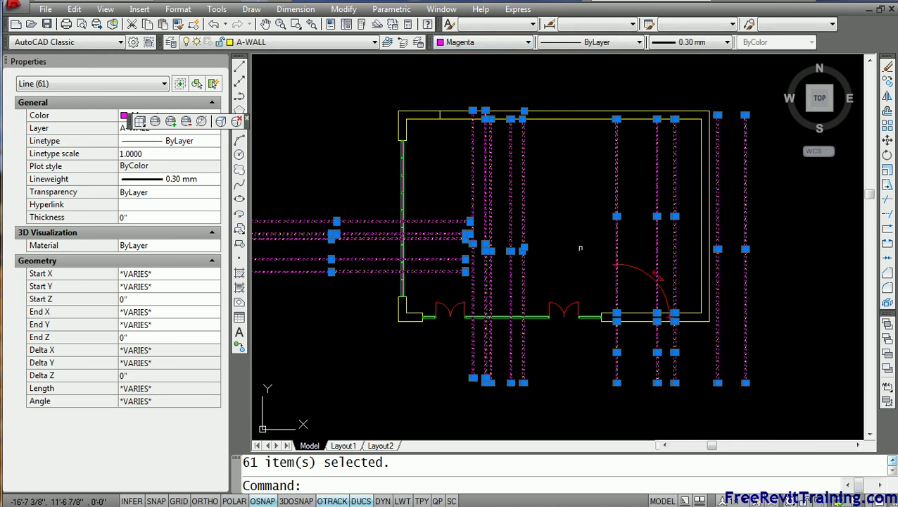
{"action": "key", "text": "Escape"}
Check the angle property of the bottom edge lines of the two lowest horizontal magenta walls, one after the other
{"action": "scroll", "coordinate": [581, 249], "scroll_direction": "down", "scroll_amount": 4}
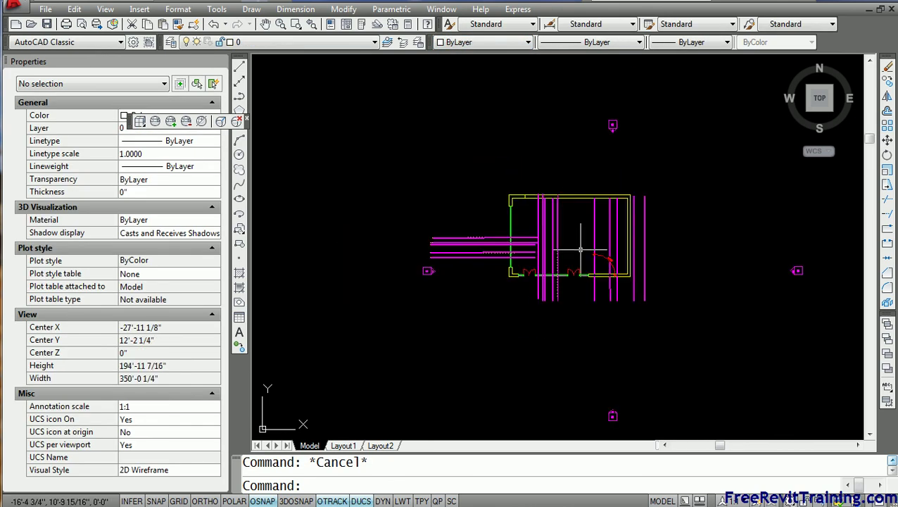
{"action": "scroll", "coordinate": [577, 251], "scroll_direction": "up", "scroll_amount": 3}
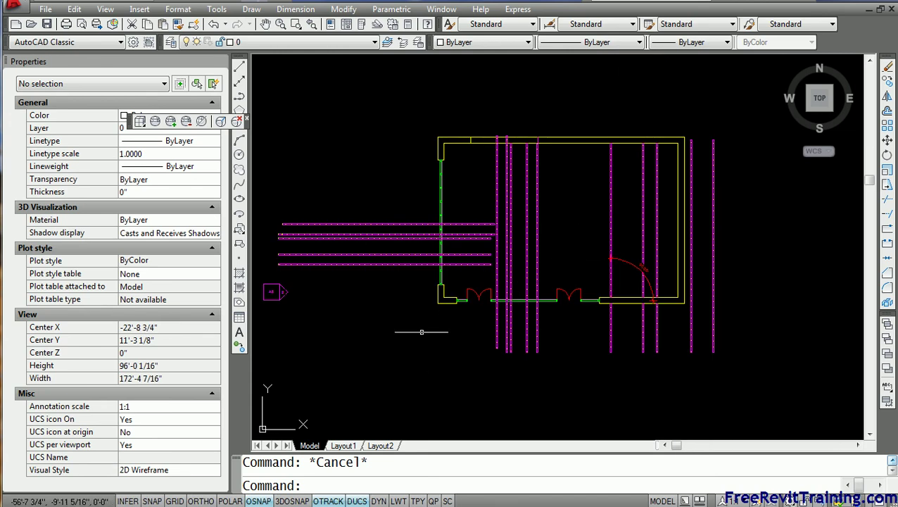
{"action": "scroll", "coordinate": [372, 315], "scroll_direction": "up", "scroll_amount": 5}
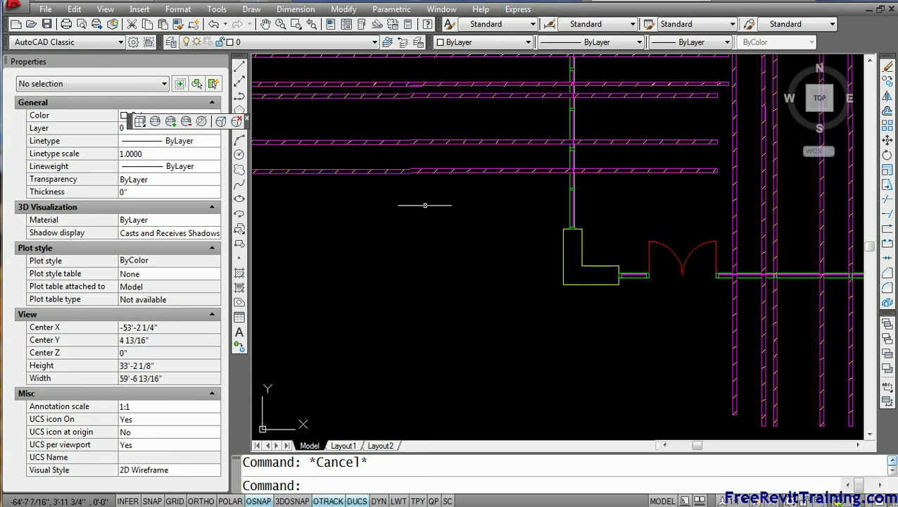
{"action": "left_click", "coordinate": [442, 173]}
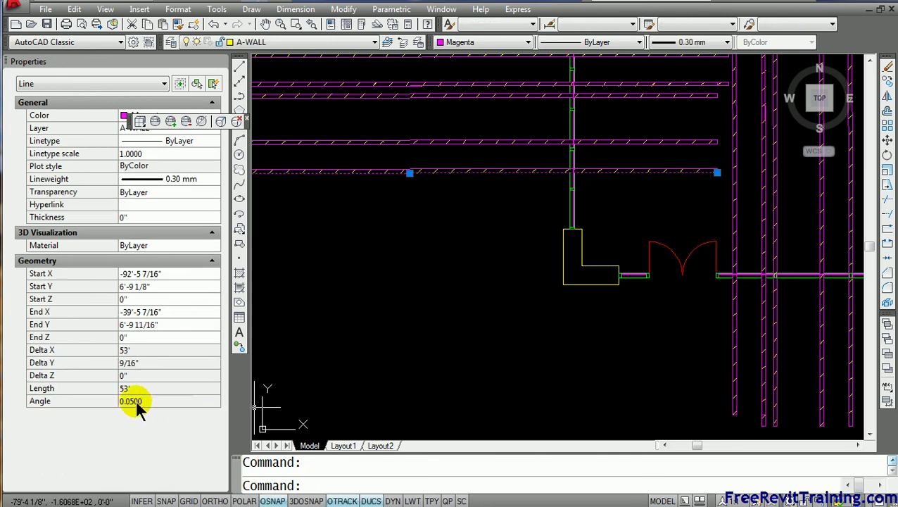
{"action": "key", "text": "Escape"}
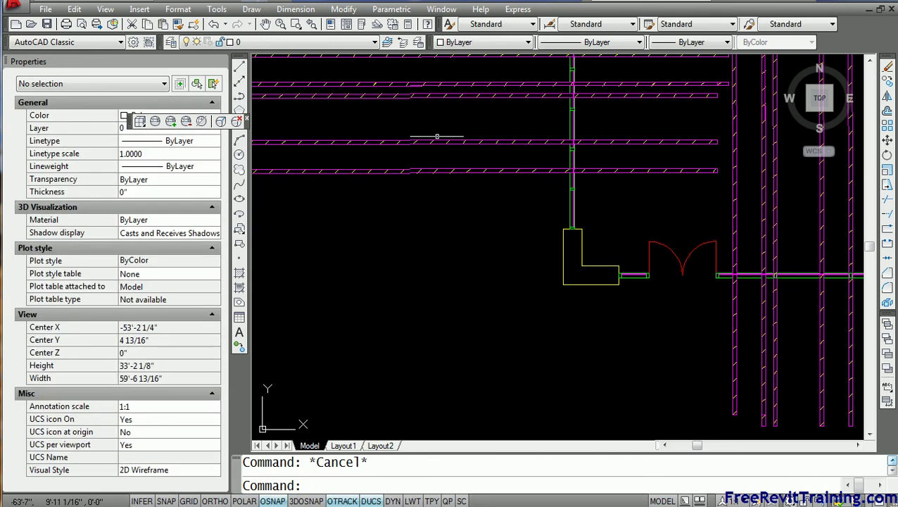
{"action": "left_click", "coordinate": [443, 143]}
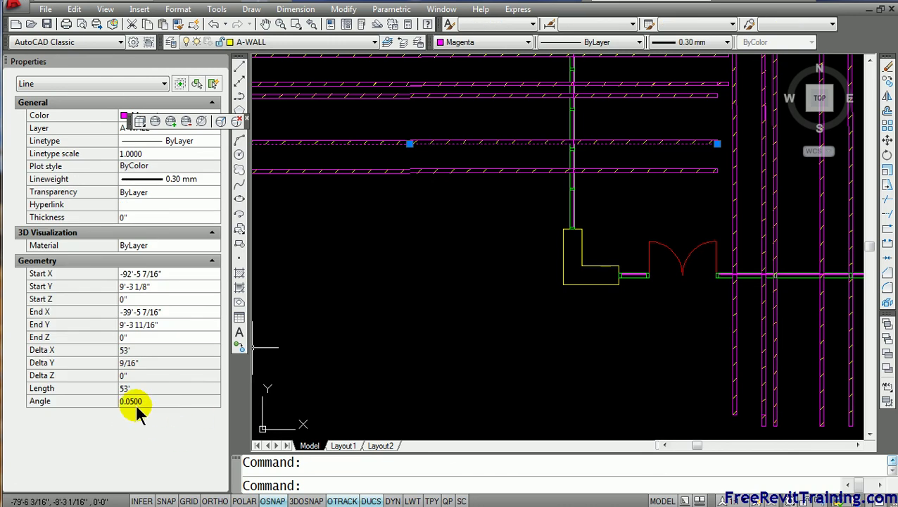
{"action": "key", "text": "Escape"}
Check the angle property of the leftmost vertical magenta wall line and clear the selection
{"action": "scroll", "coordinate": [373, 315], "scroll_direction": "down", "scroll_amount": 3}
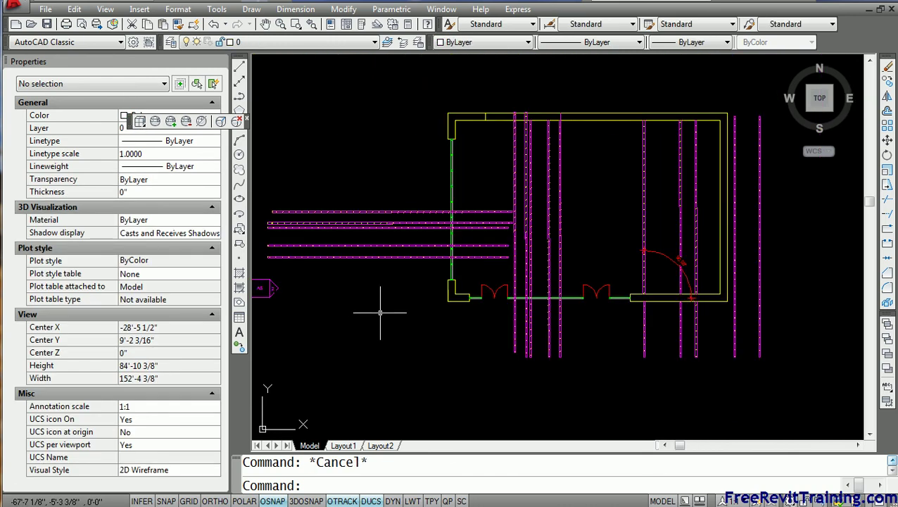
{"action": "left_click", "coordinate": [515, 339]}
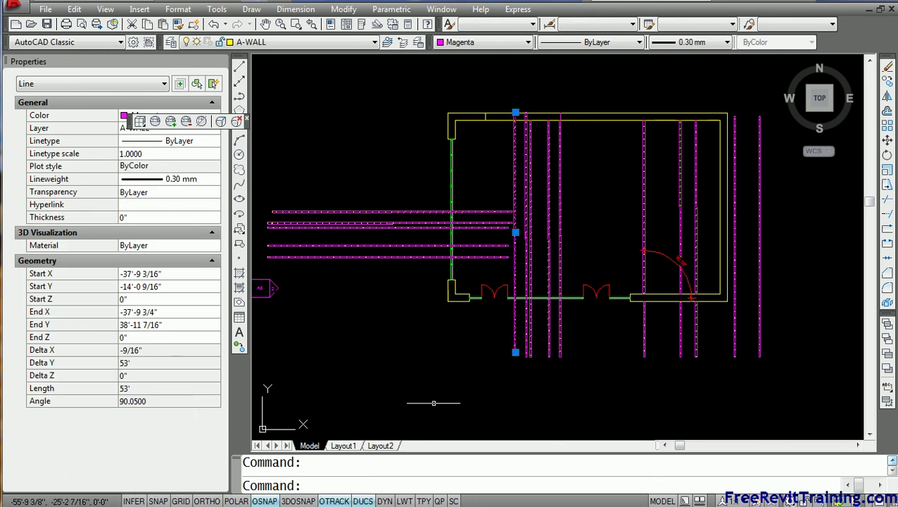
{"action": "left_click", "coordinate": [434, 403]}
{"action": "key", "text": "Escape"}
{"action": "key", "text": "Escape"}
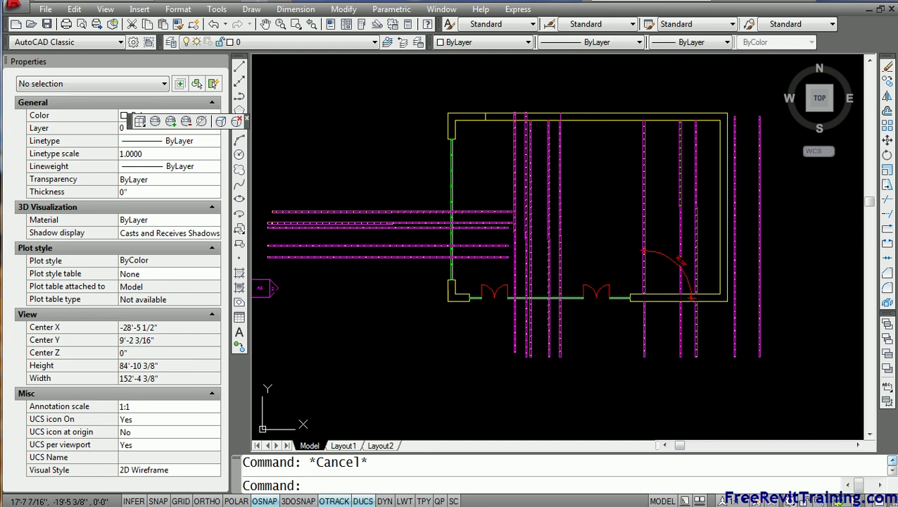
{"action": "left_click", "coordinate": [777, 372]}
{"action": "left_click", "coordinate": [511, 327]}
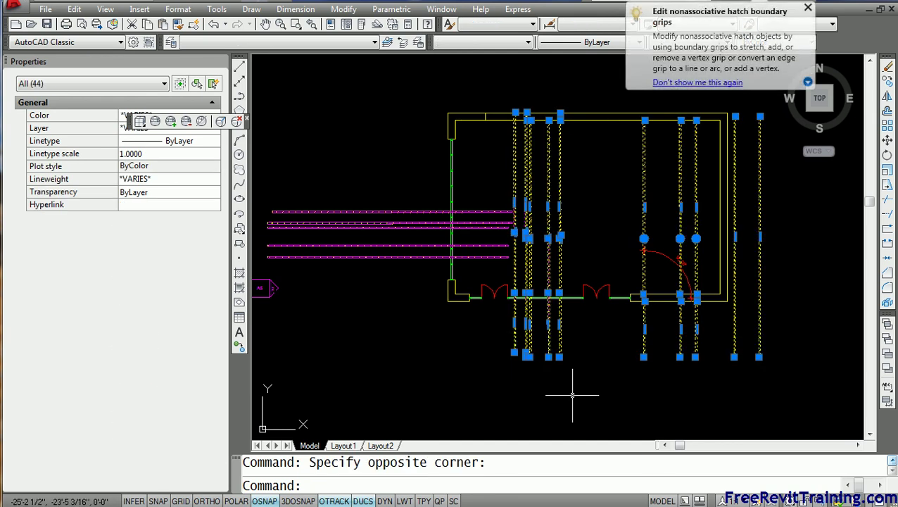
{"action": "key", "text": "Escape"}
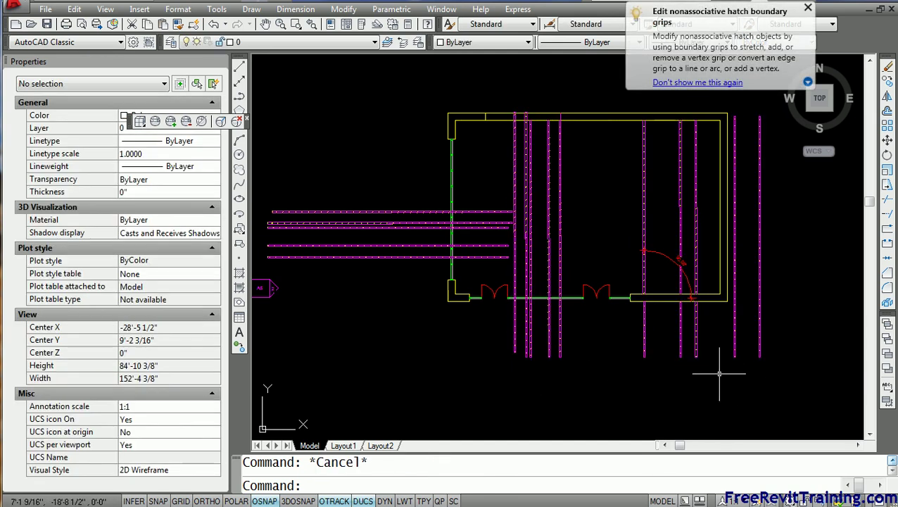